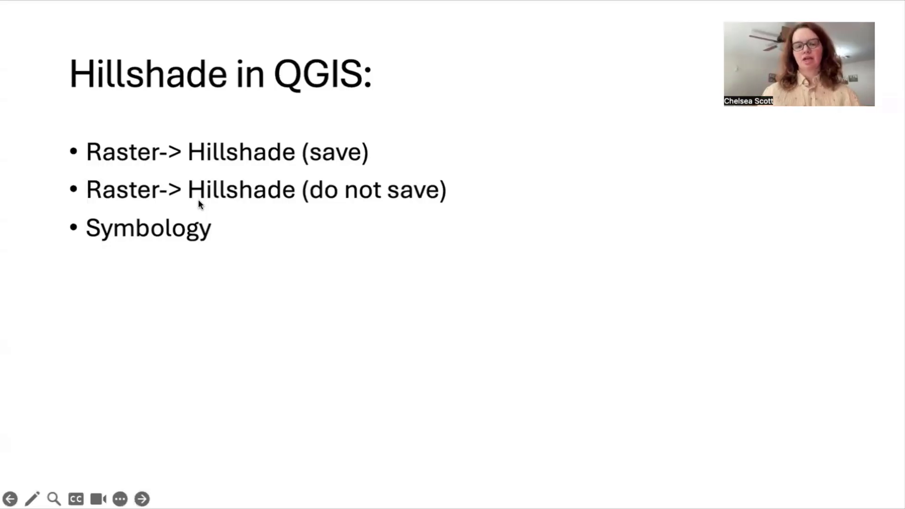
Return to a maximised QGIS window and pan the DEM toward the map centre
key(Escape)
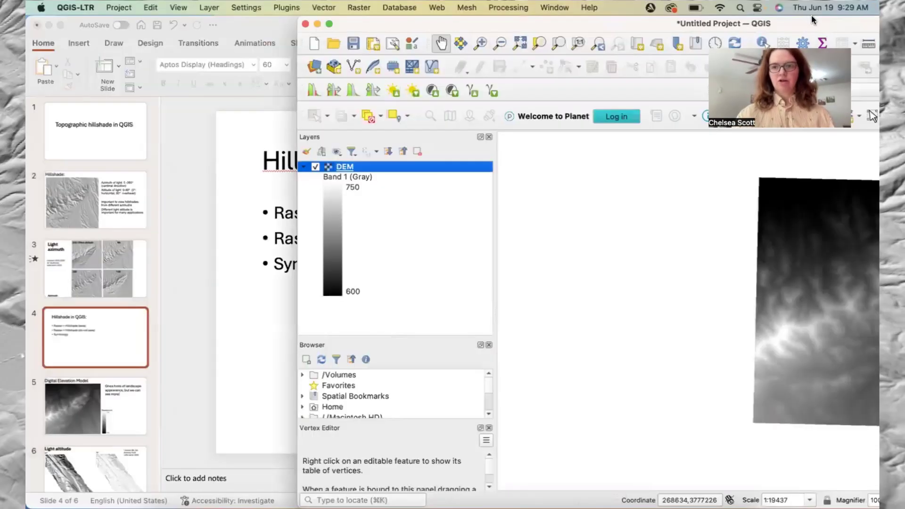
double_click(578, 26)
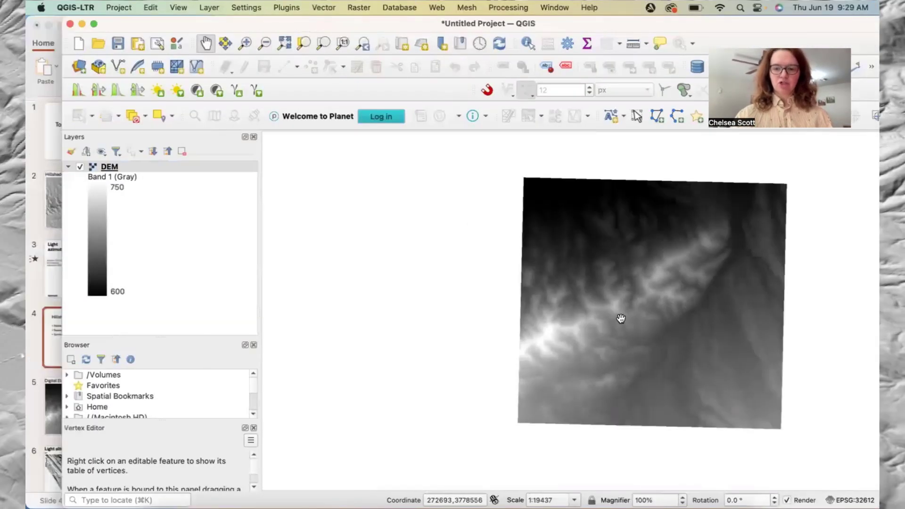
drag(621, 319, 549, 320)
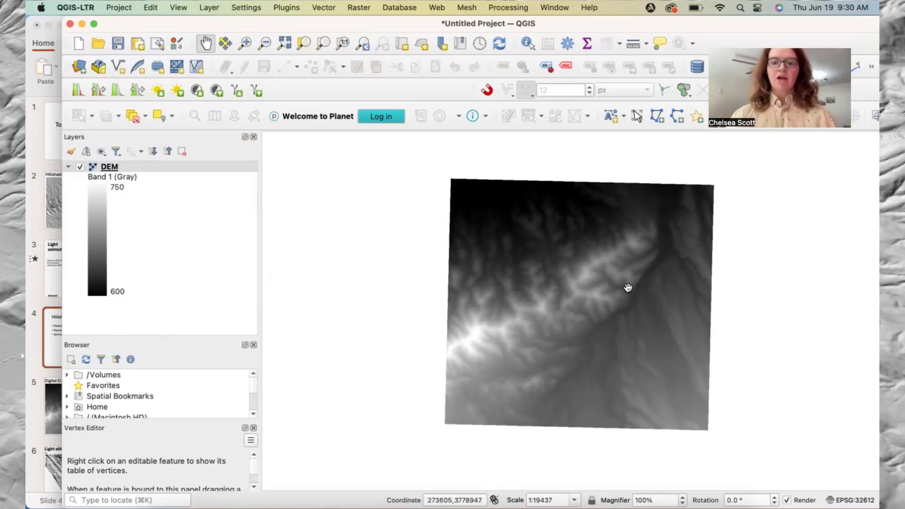
drag(629, 287, 544, 292)
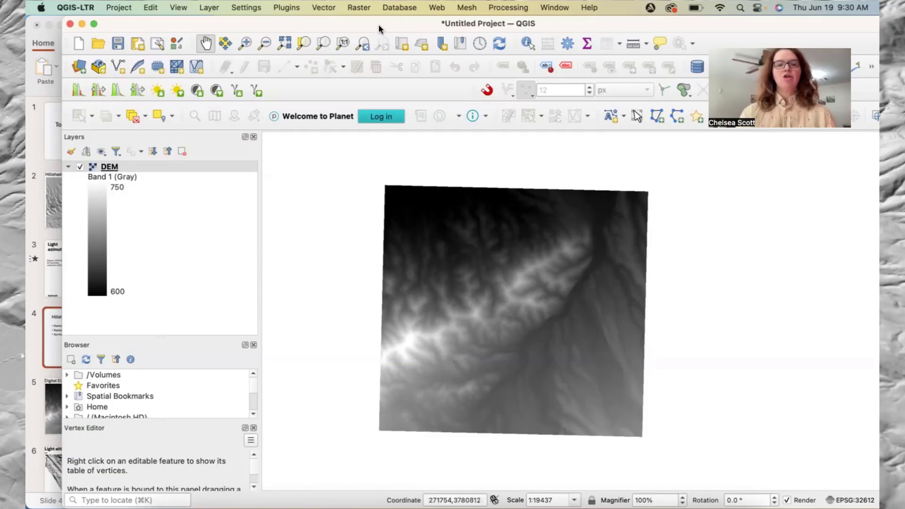
Open Raster > Analysis > Hillshade for the DEM, with azimuth 315 and altitude 45
click(359, 8)
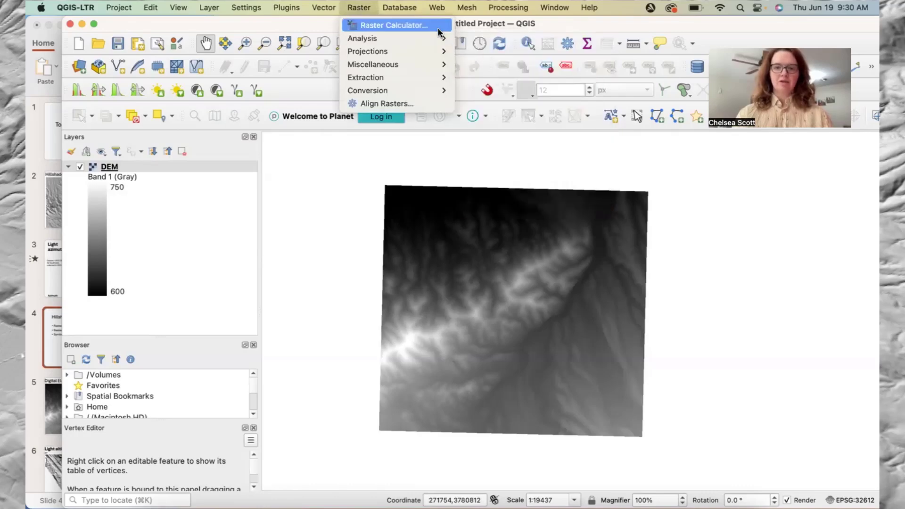
mouse_move(429, 38)
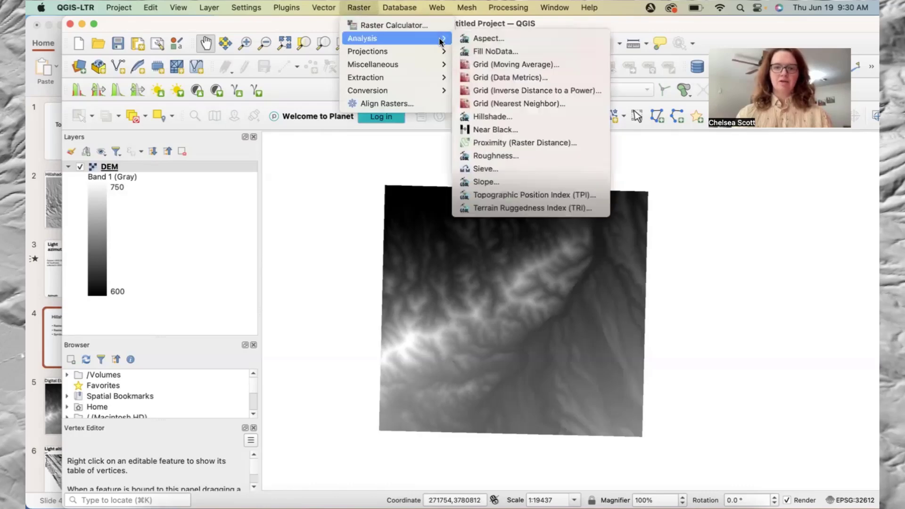
click(503, 116)
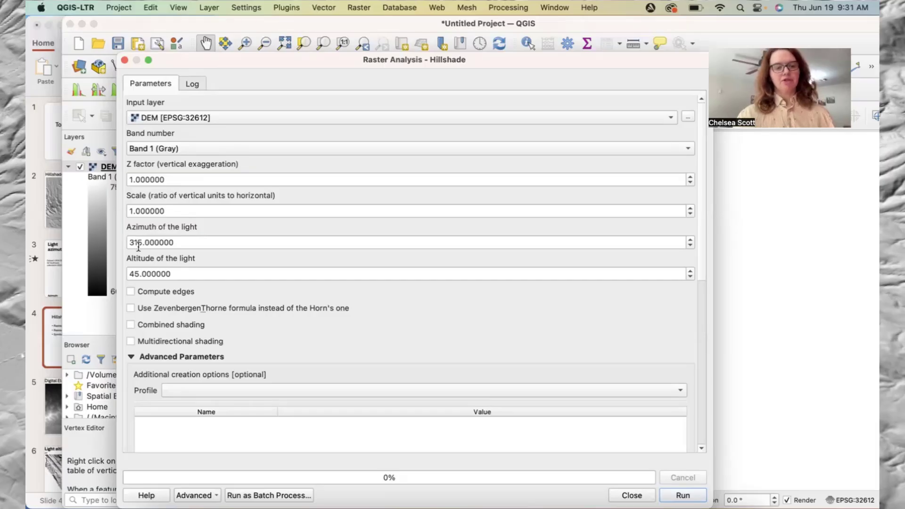
mouse_move(168, 260)
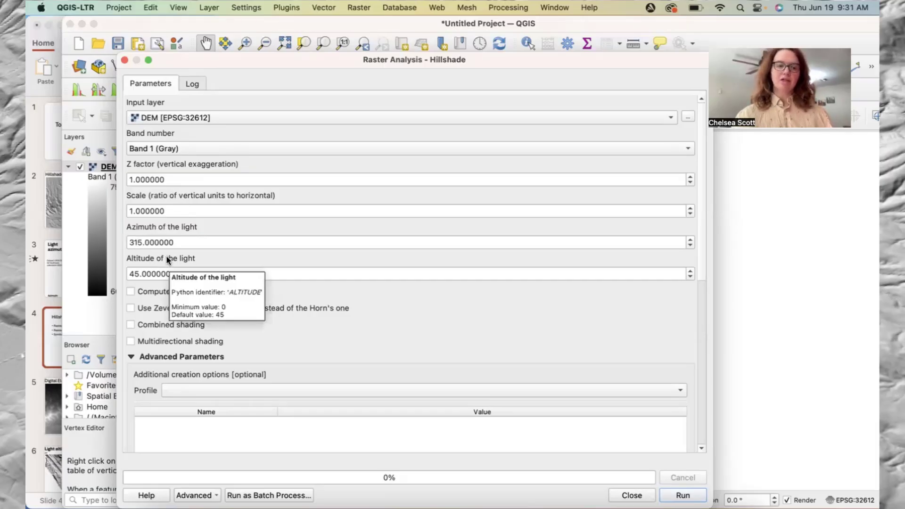
mouse_move(136, 240)
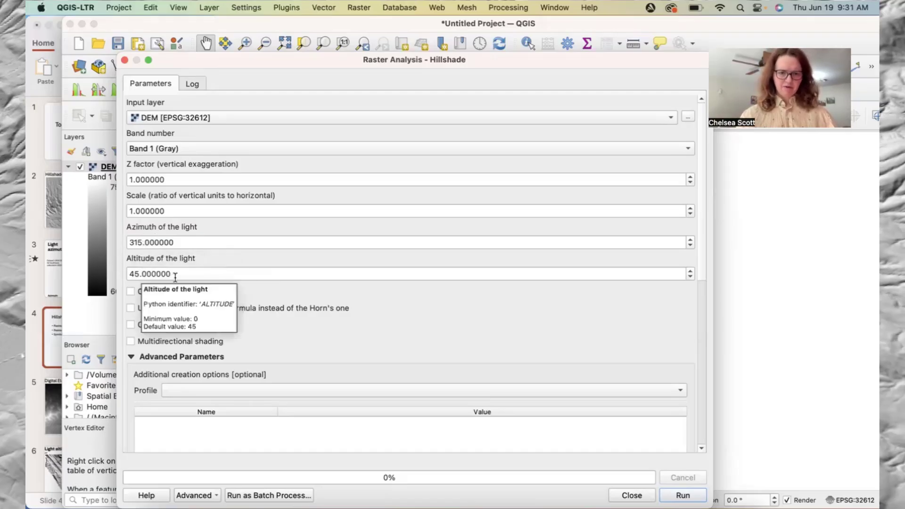
Save the hillshade output to a Desktop TIF file named DEM_hillshade_315
scroll(294, 347, down, 10)
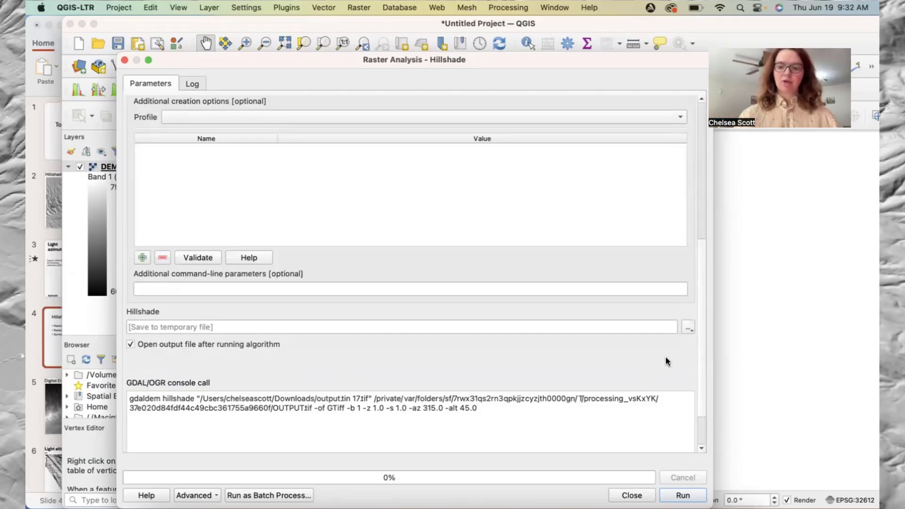
click(686, 326)
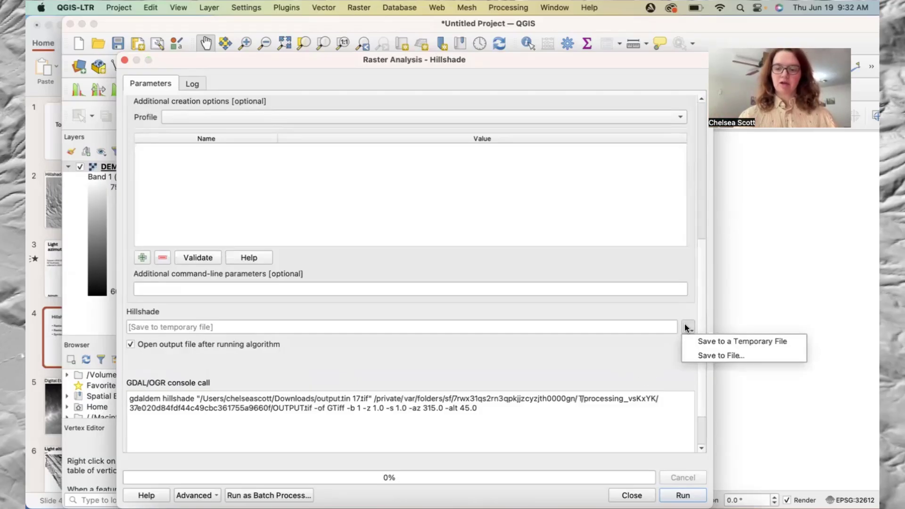
click(706, 355)
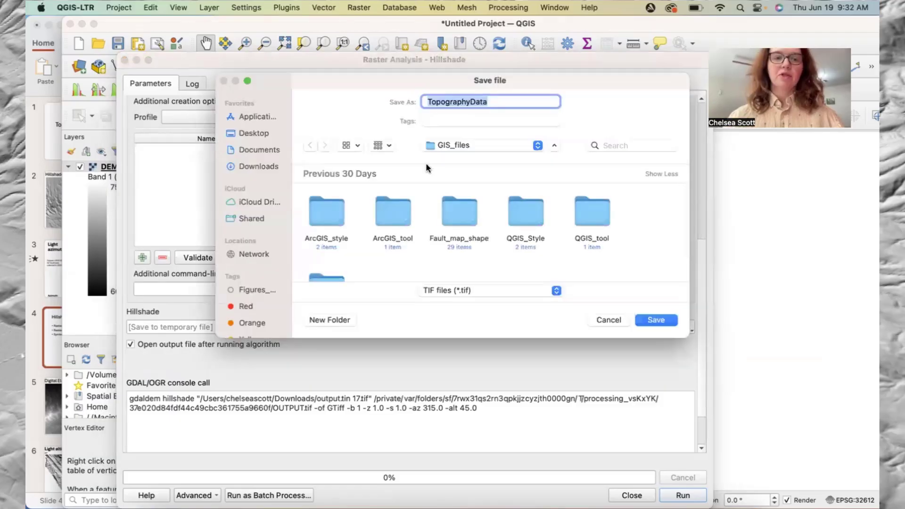
click(254, 133)
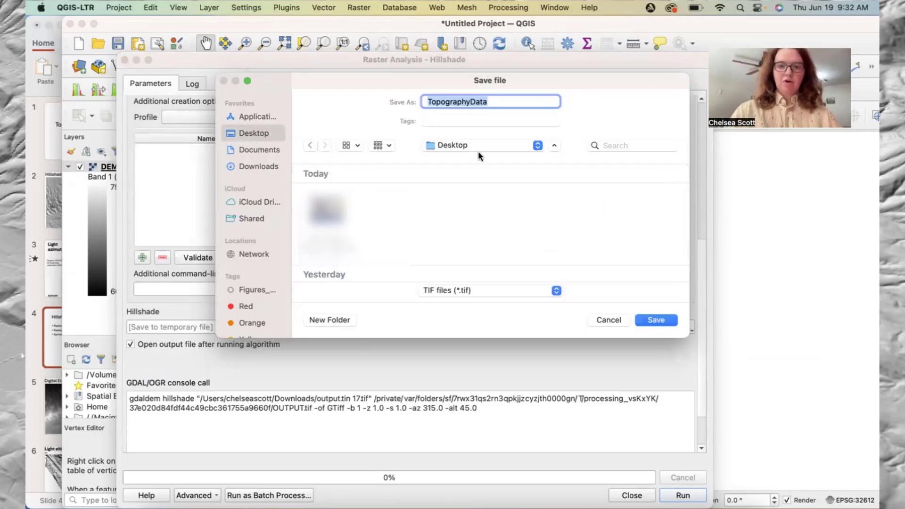
text(DEM)
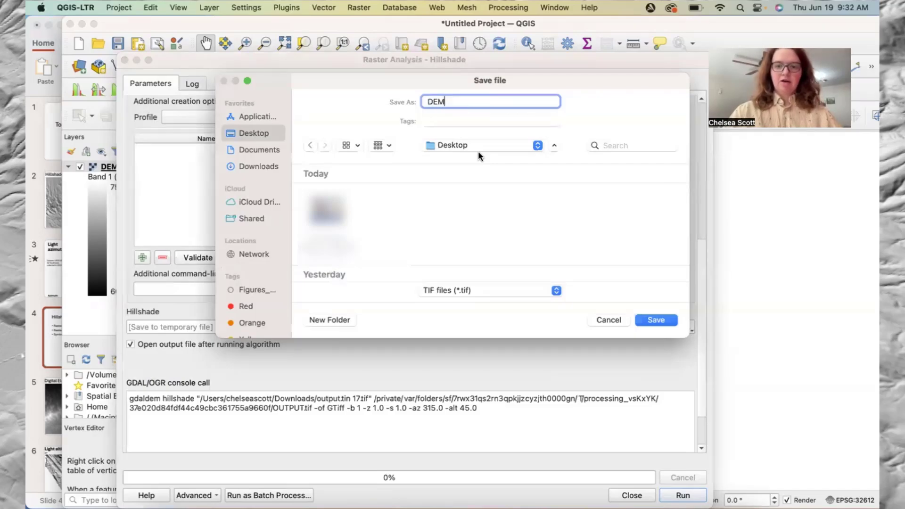
text(_hillsh)
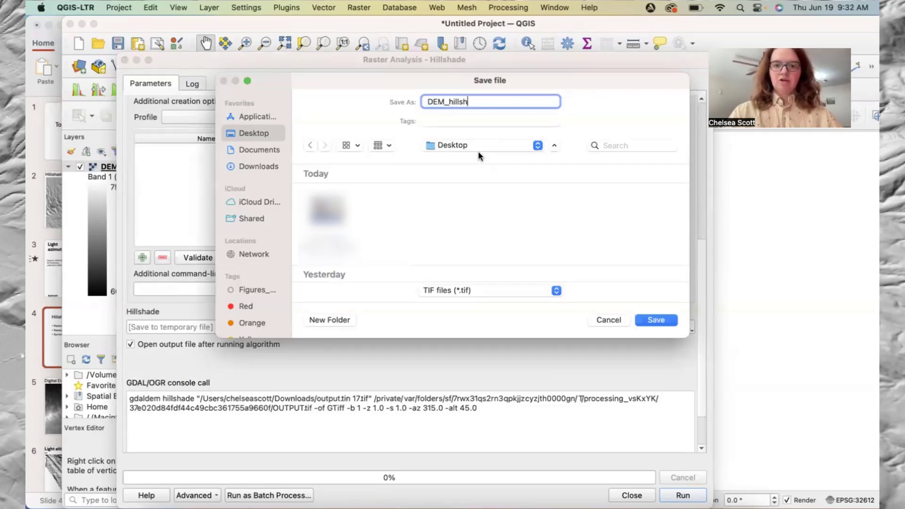
text(ade_315)
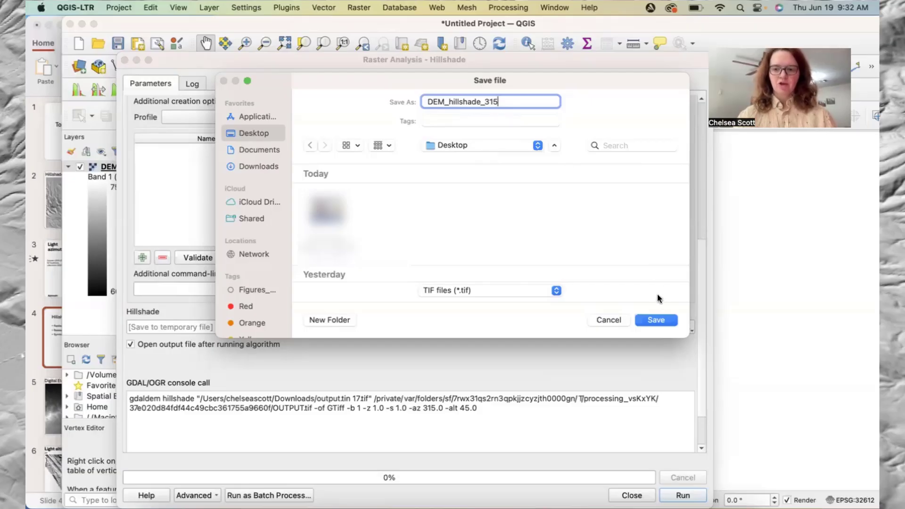
Run the hillshade to create the DEM_hillshade_315 layer, then collapse the DEM legend
click(661, 321)
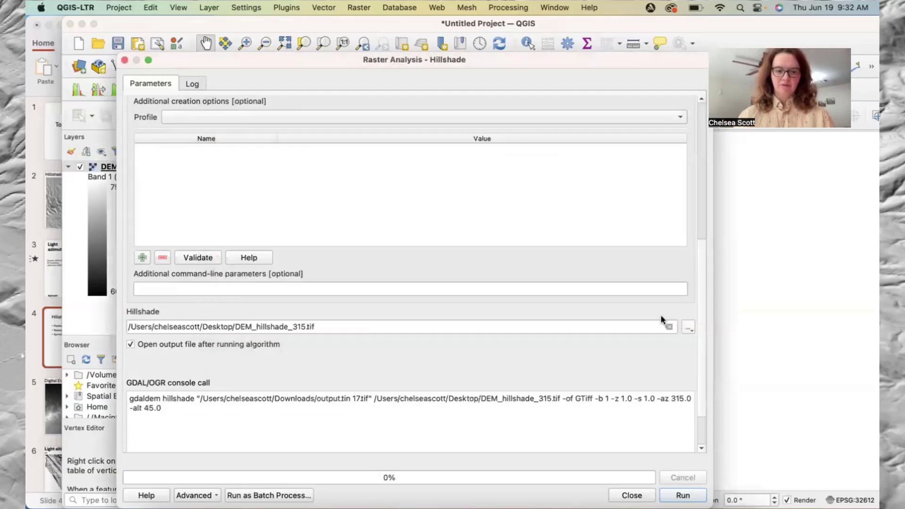
click(683, 495)
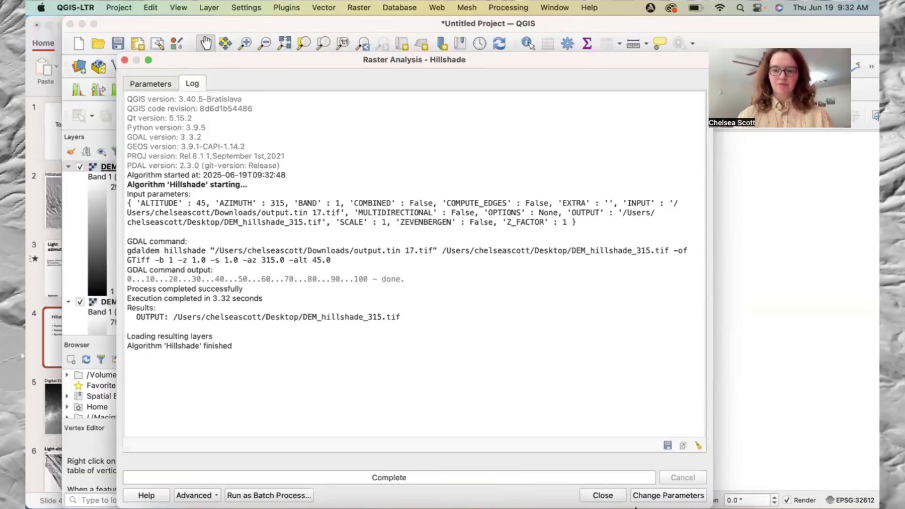
click(607, 497)
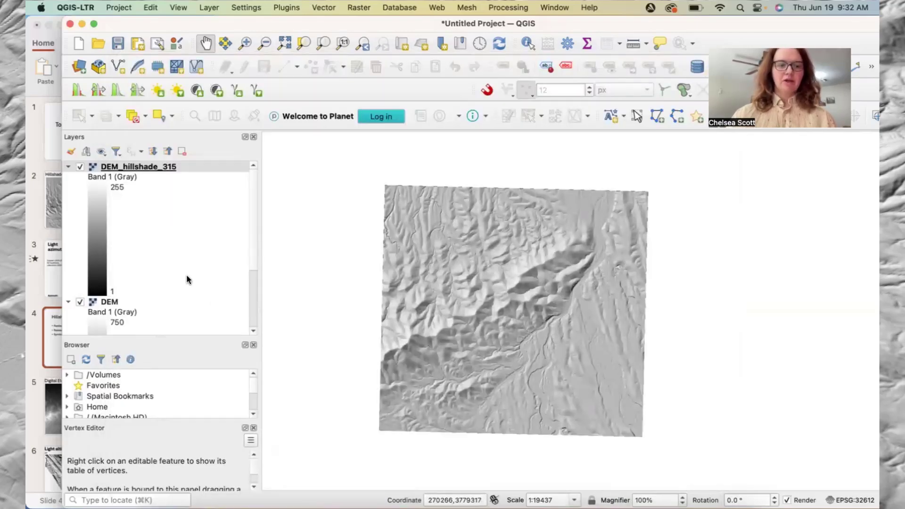
click(69, 302)
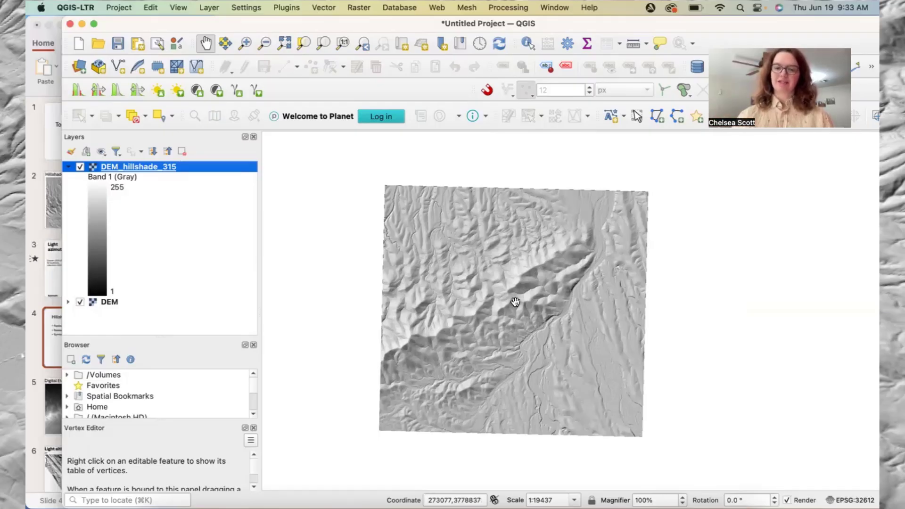
click(490, 233)
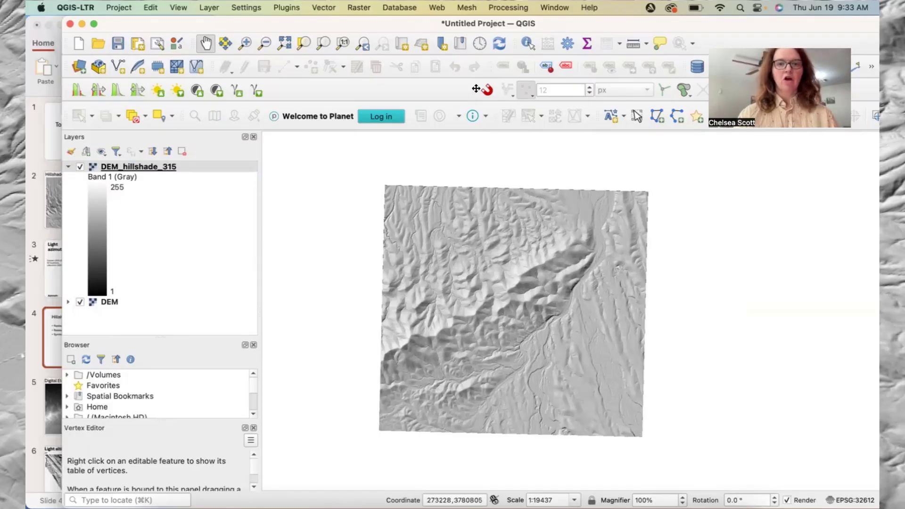
Rerun Hillshade on the original DEM at azimuth 315, altitude 45, with temporary output
click(358, 8)
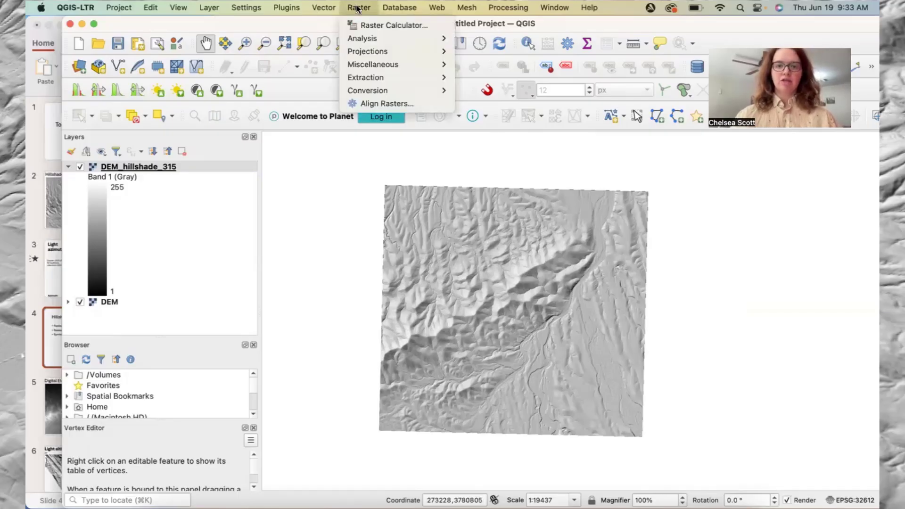
mouse_move(369, 41)
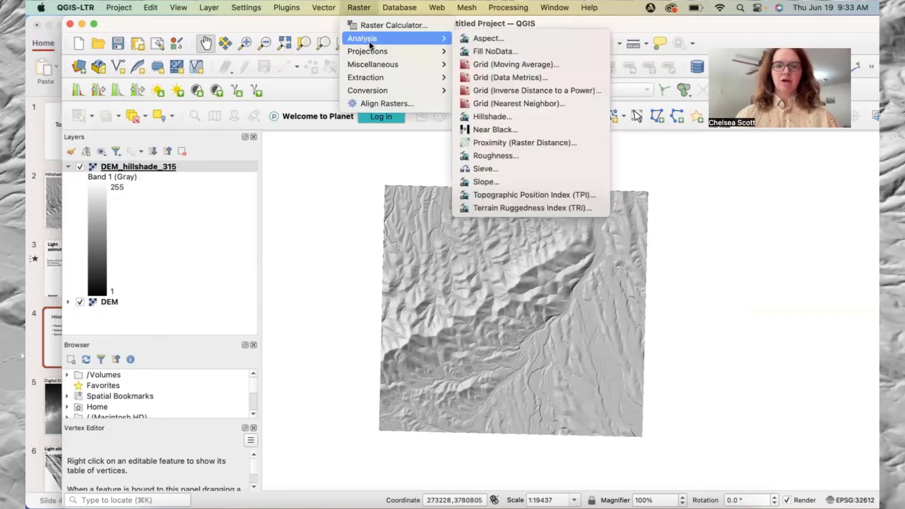
click(491, 118)
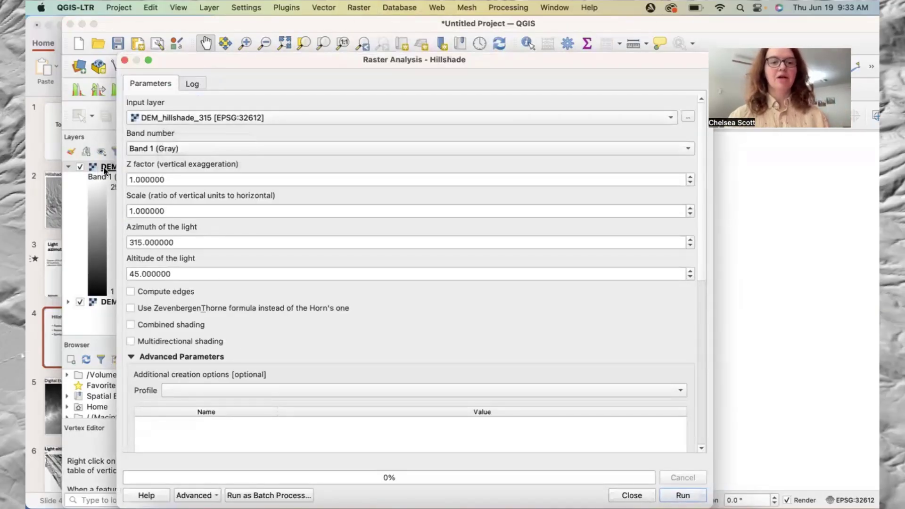
click(174, 117)
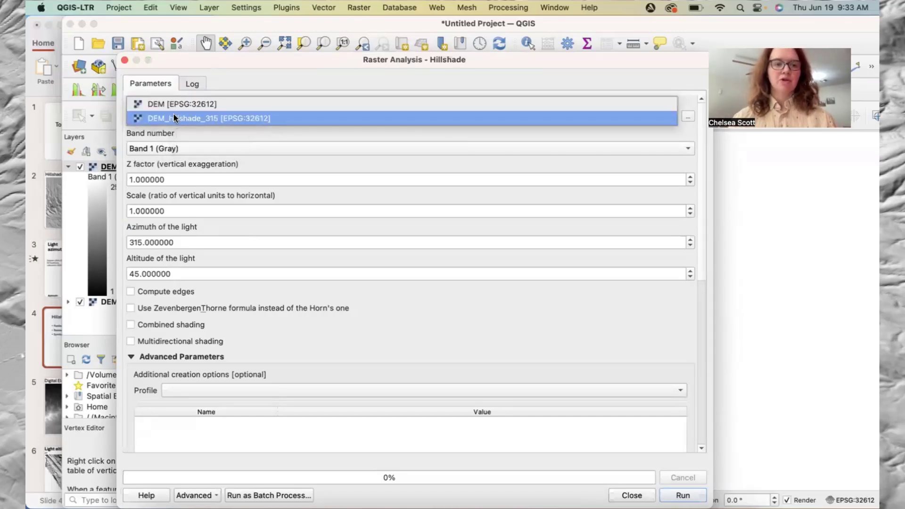
click(177, 104)
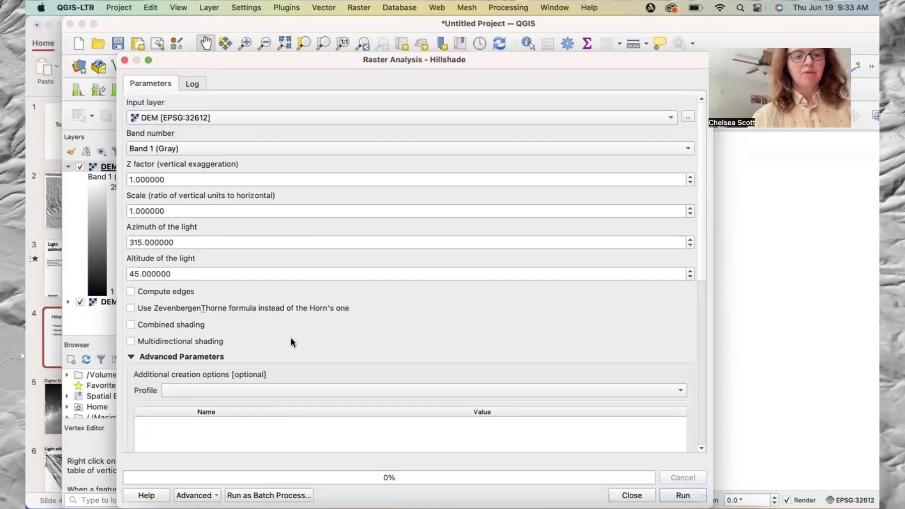
scroll(353, 321, down, 6)
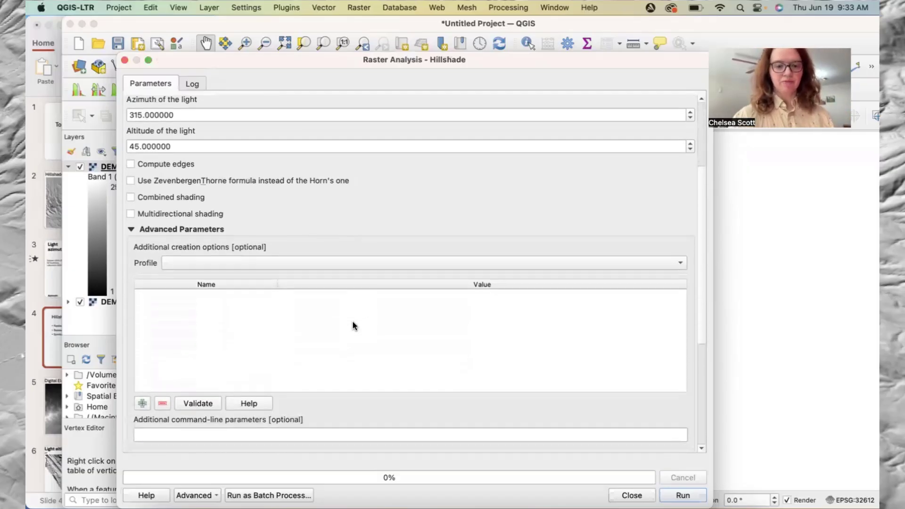
scroll(375, 384, down, 2)
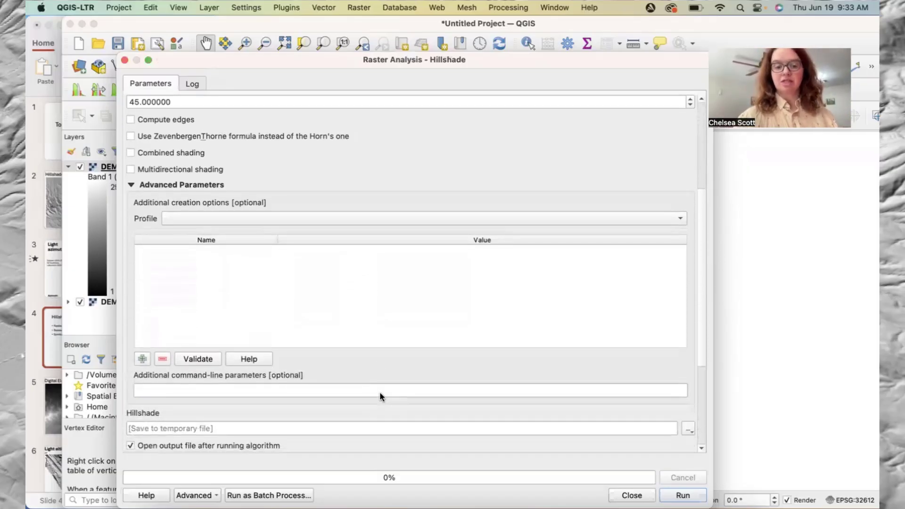
scroll(381, 395, down, 3)
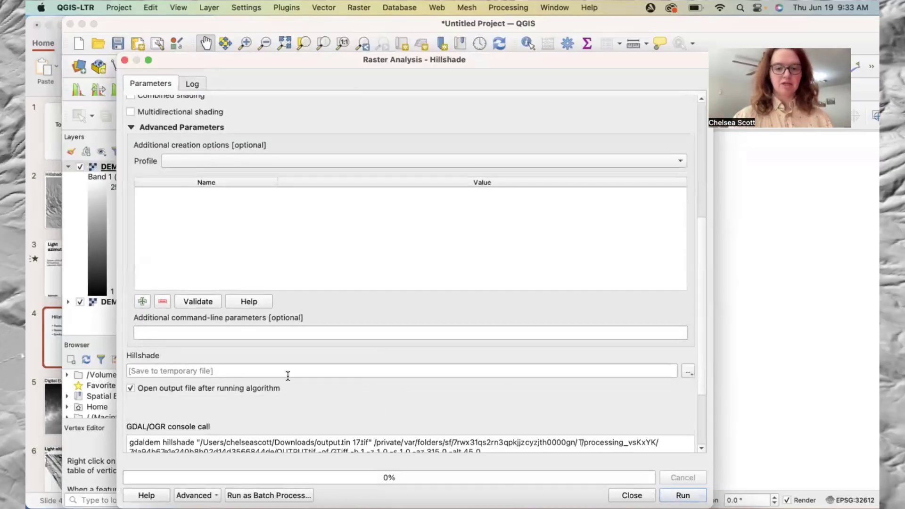
scroll(288, 376, down, 3)
scroll(288, 376, down, 1)
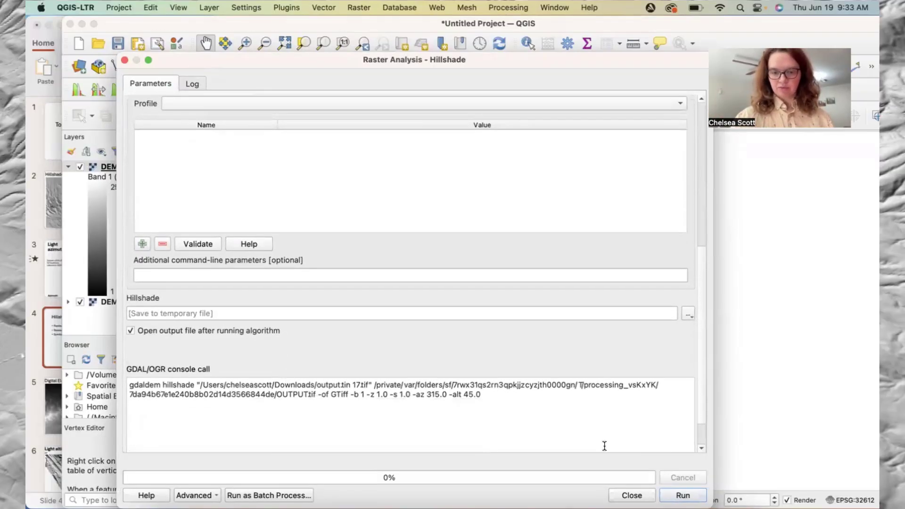
click(683, 496)
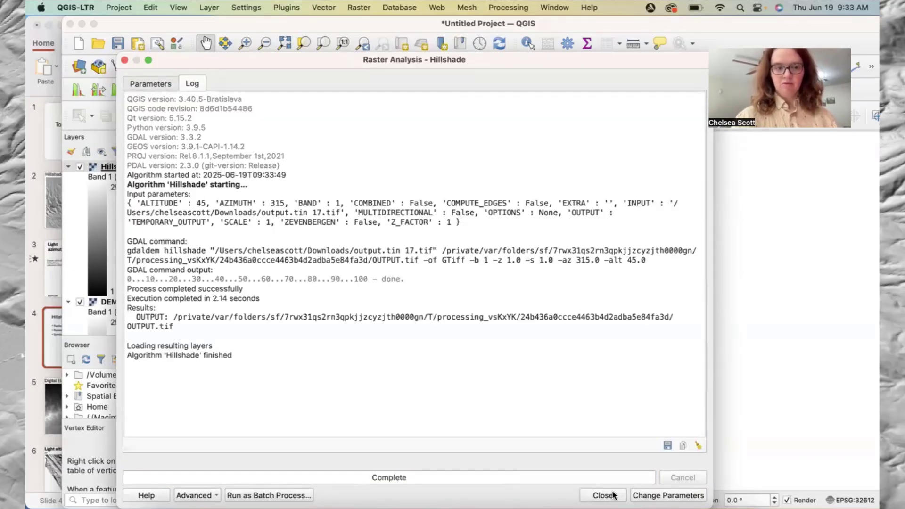
Close the Hillshade tool and switch off DEM_hillshade_315 so the temporary Hillshade layer shows
click(613, 496)
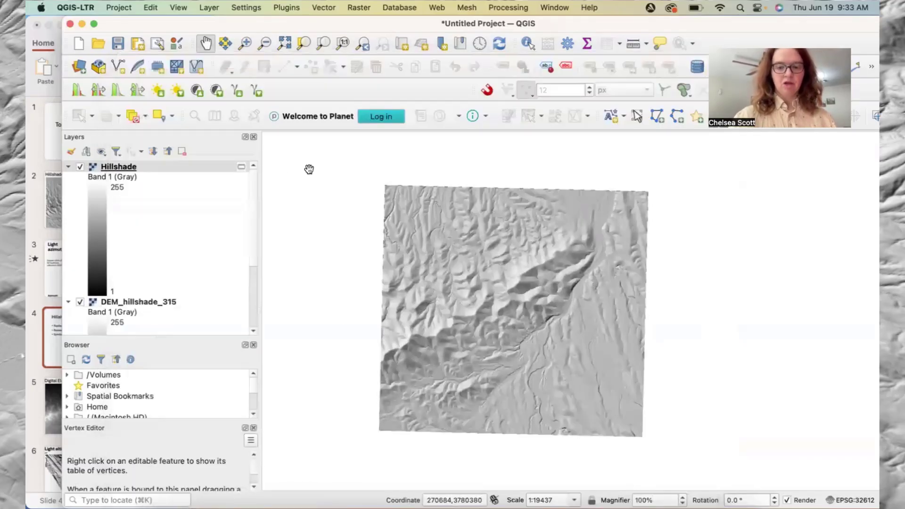
click(80, 302)
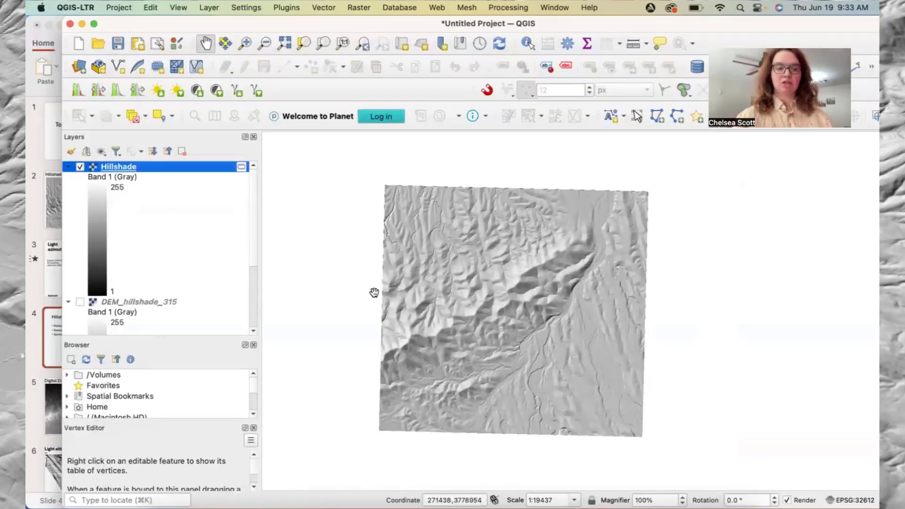
click(375, 292)
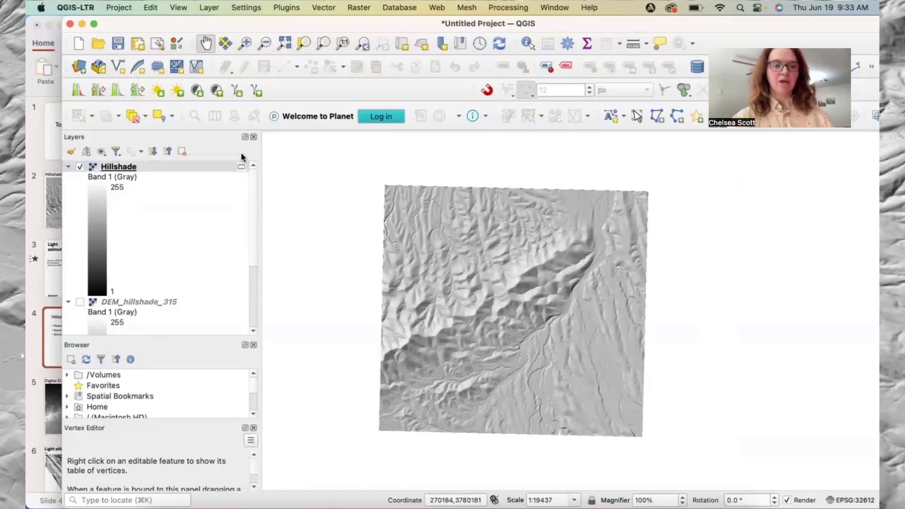
Append '315' to the Hillshade layer's name, then collapse and switch off that layer
right_click(127, 168)
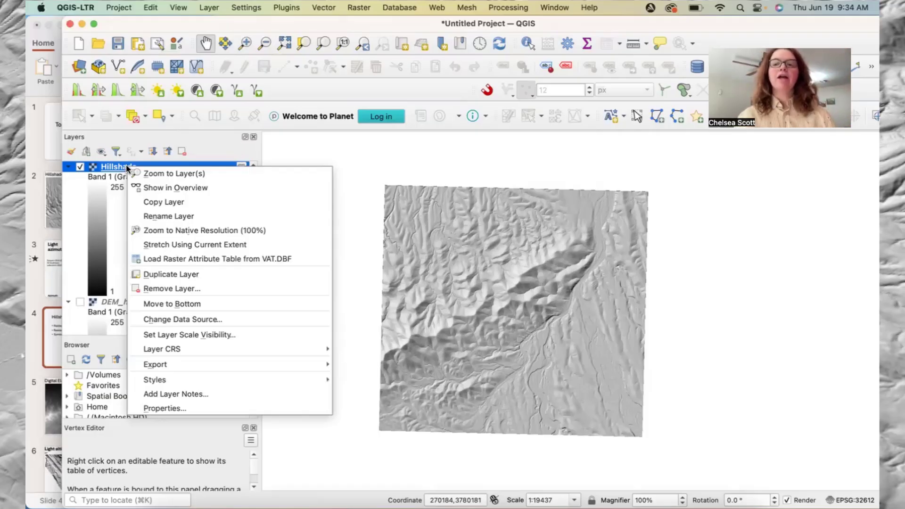
click(169, 218)
click(134, 166)
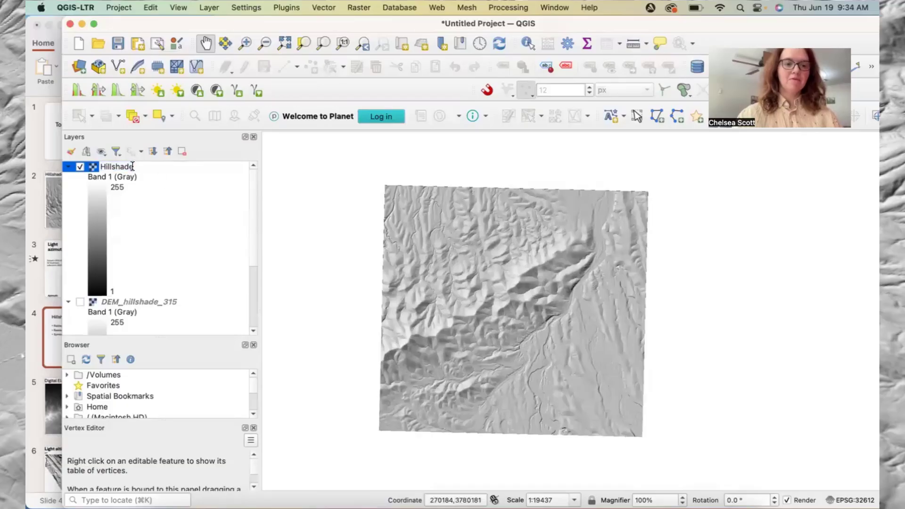
text(3)
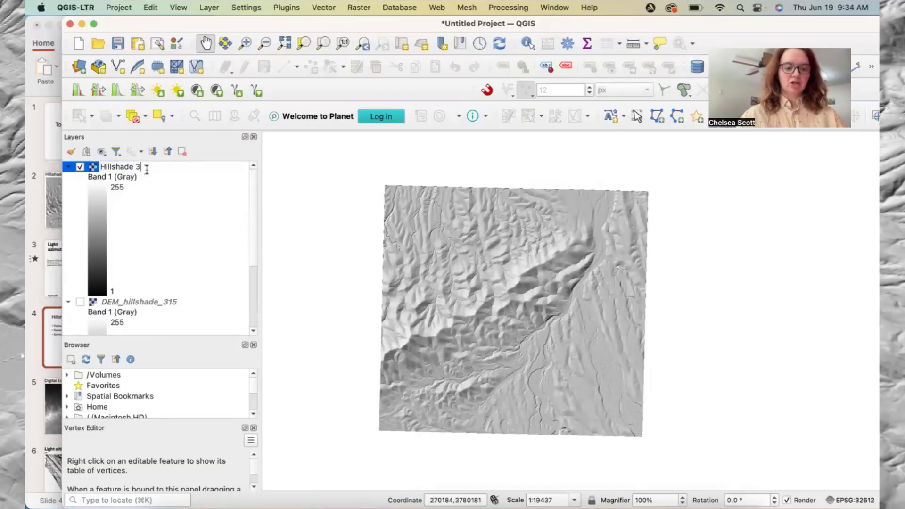
text(15)
key(Return)
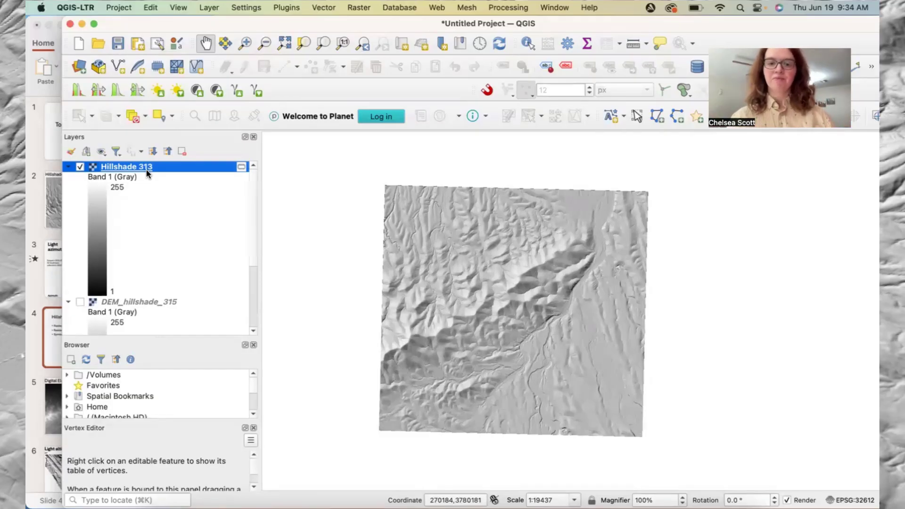
click(69, 166)
click(80, 167)
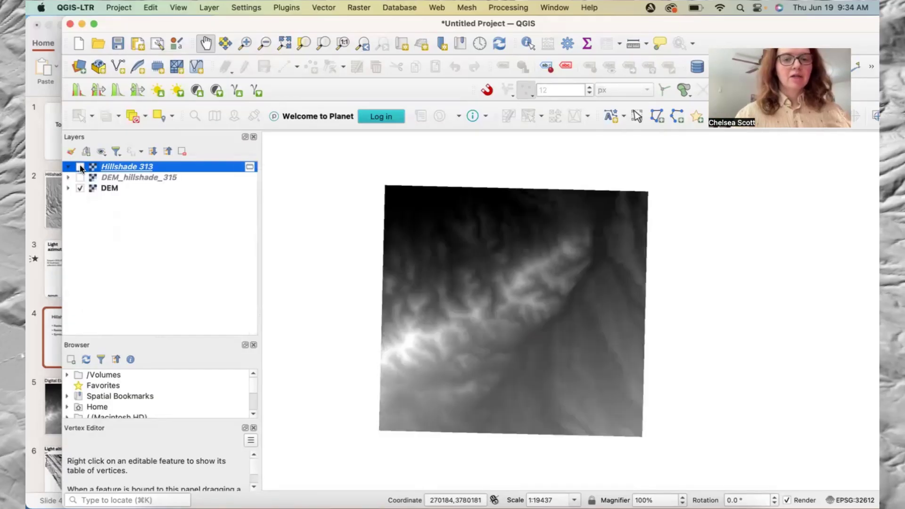
Set the DEM layer's Symbology render type to Hillshade, altitude 45 and azimuth 315
click(288, 351)
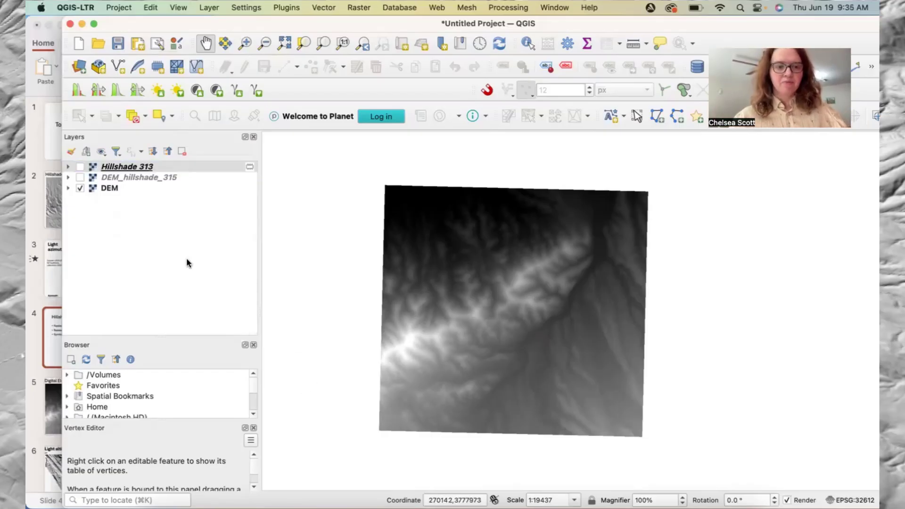
click(109, 190)
double_click(109, 190)
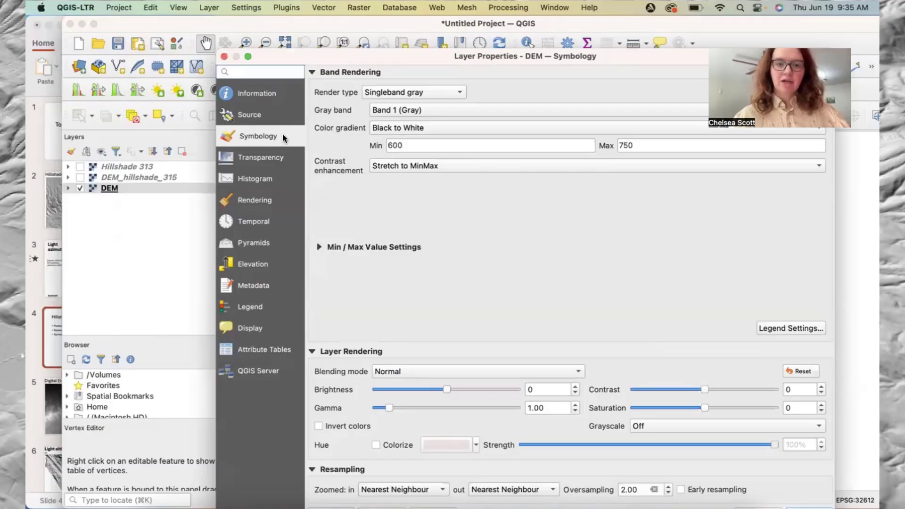
click(389, 93)
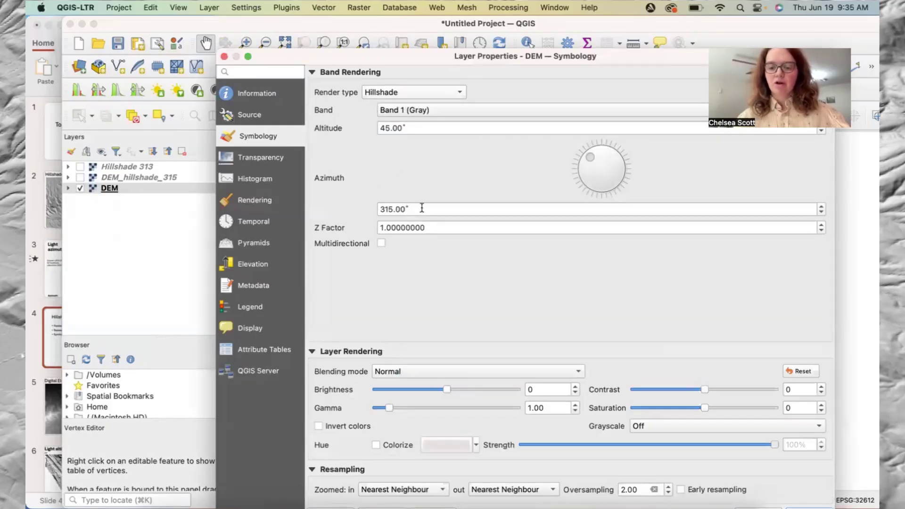
drag(639, 58, 601, 26)
click(774, 483)
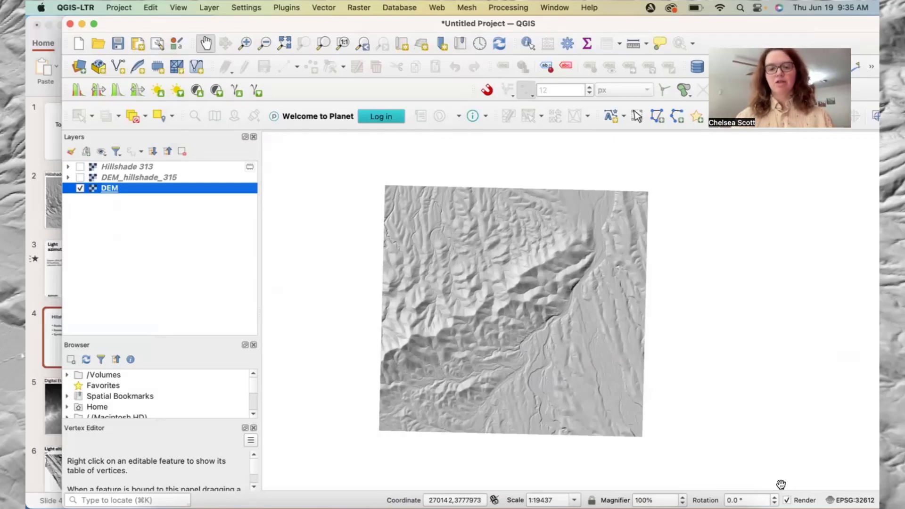
Zoom into the shaded-relief DEM to examine its ridges and channels
click(776, 485)
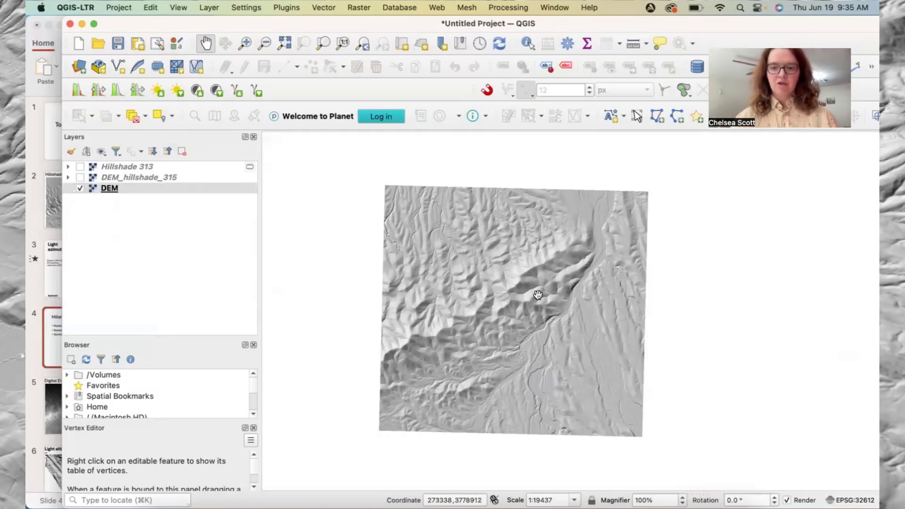
scroll(538, 294, up, 1)
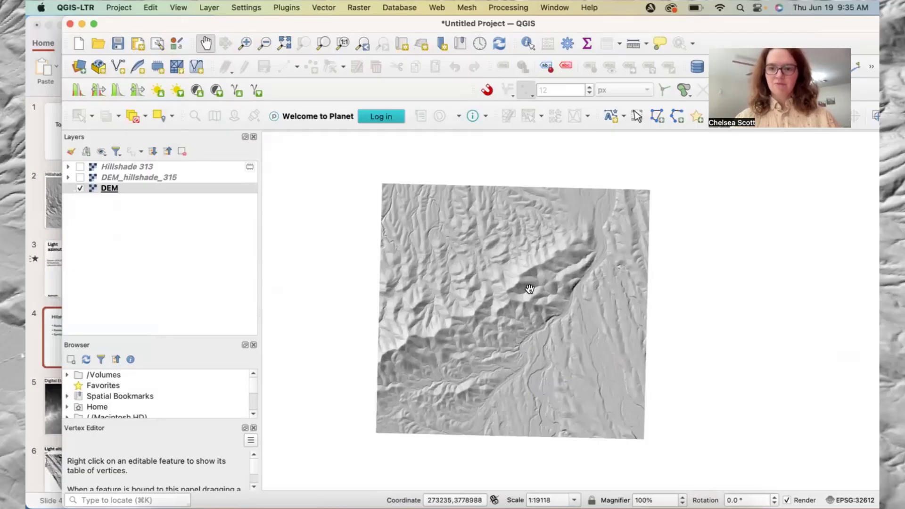
scroll(533, 286, up, 5)
scroll(541, 277, down, 1)
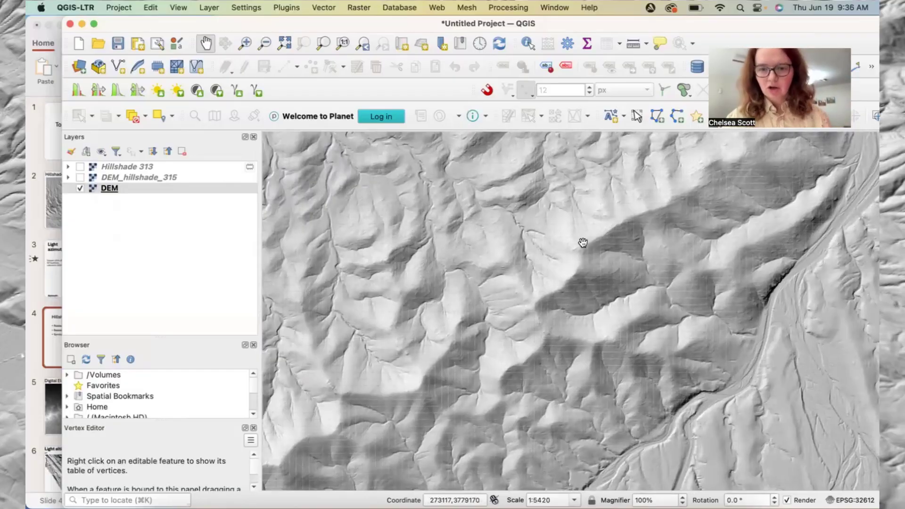
scroll(587, 249, up, 1)
scroll(587, 249, up, 5)
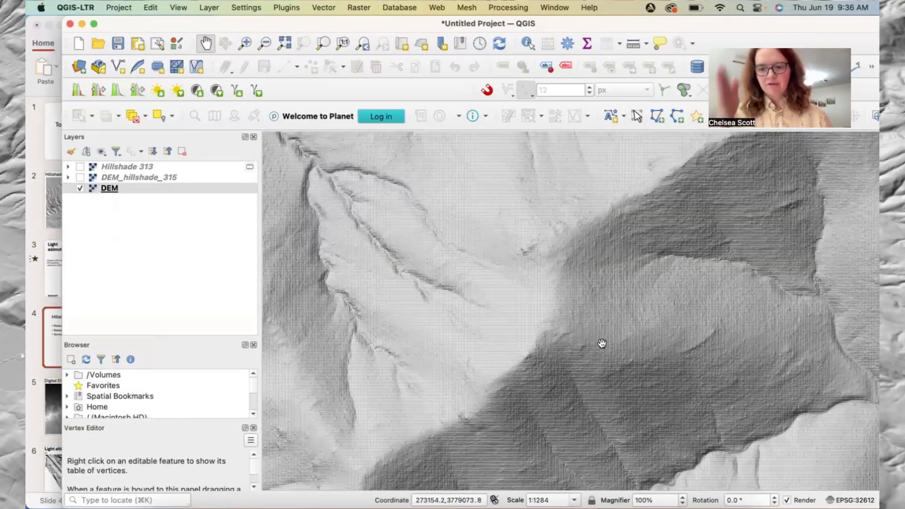